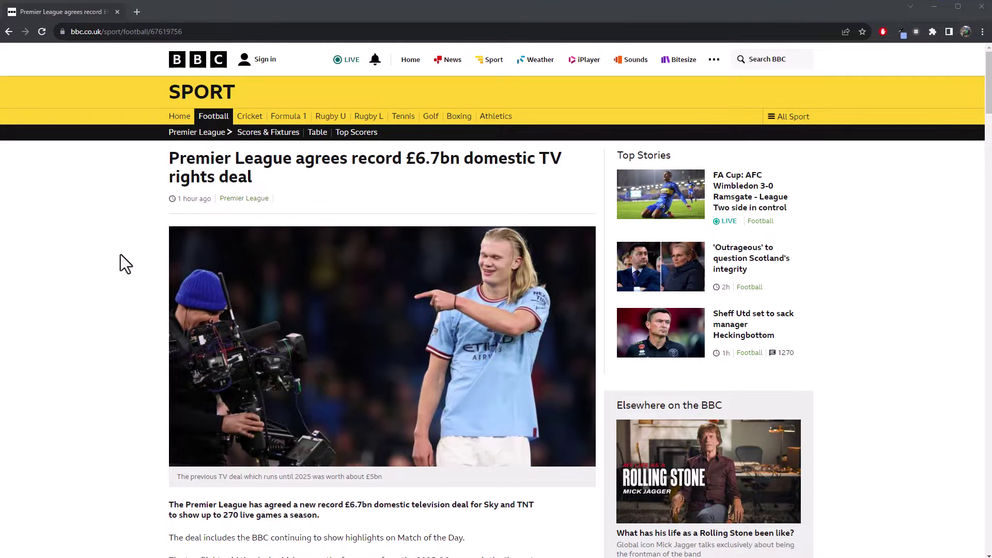
pyautogui.scroll(-1, 120, 255)
pyautogui.scroll(-3, 89, 291)
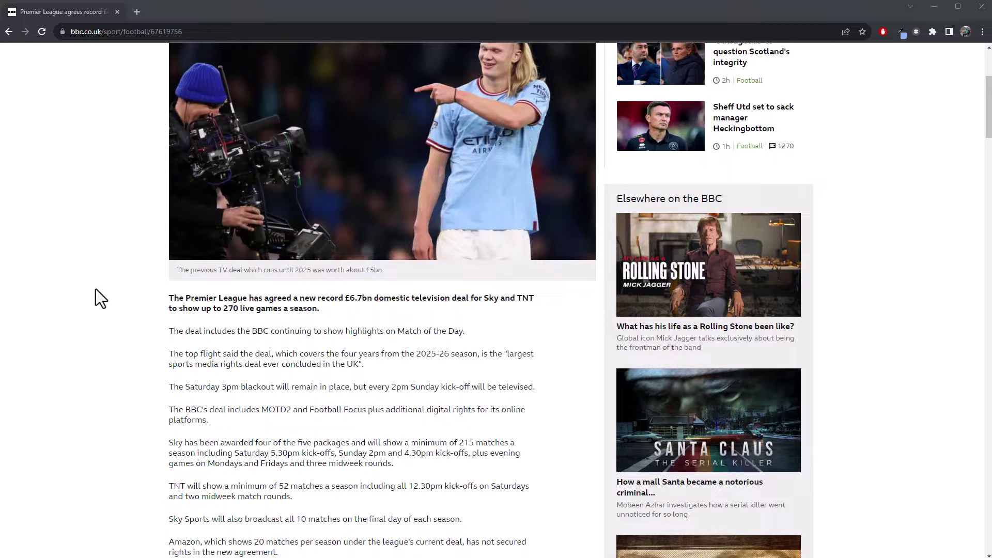
pyautogui.scroll(-2, 106, 339)
pyautogui.scroll(-1, 406, 341)
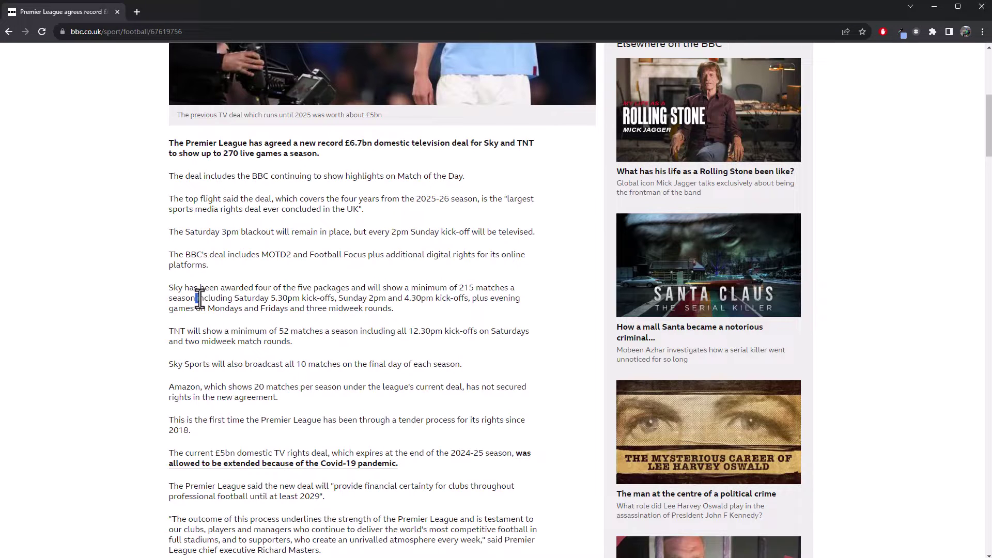
# - Highlight 'including Saturday 5.30pm kick-offs' in the BBC article's Sky packages paragraph
pyautogui.moveTo(200, 298); pyautogui.dragTo(331, 303)
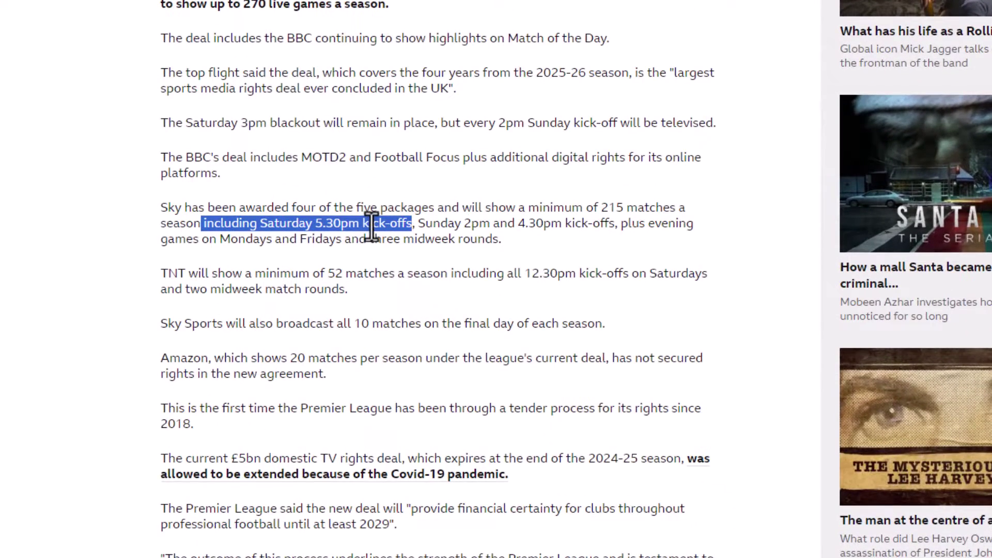
# - Copy a link to highlight for the selected Saturday 5.30pm kick-offs phrase
pyautogui.rightClick(372, 226)
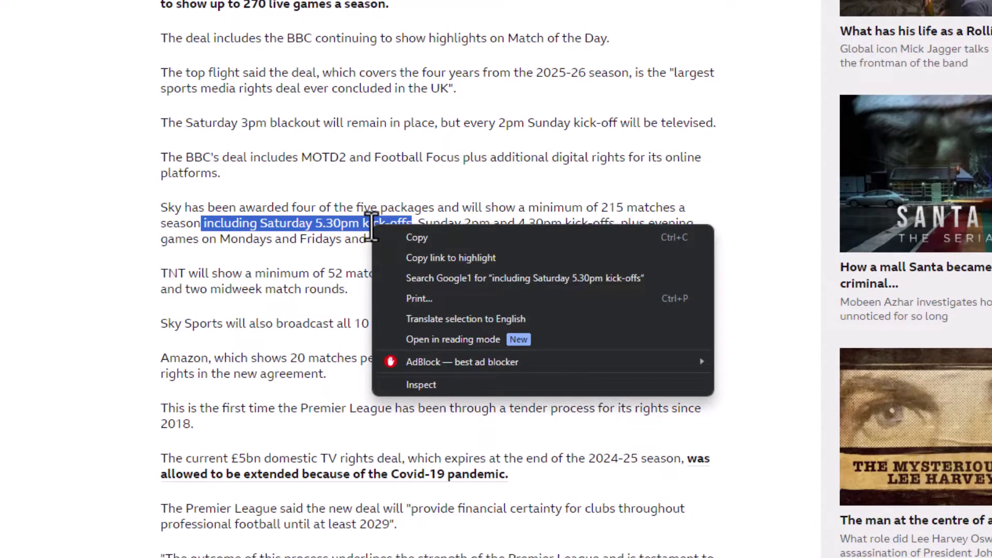
pyautogui.click(485, 263)
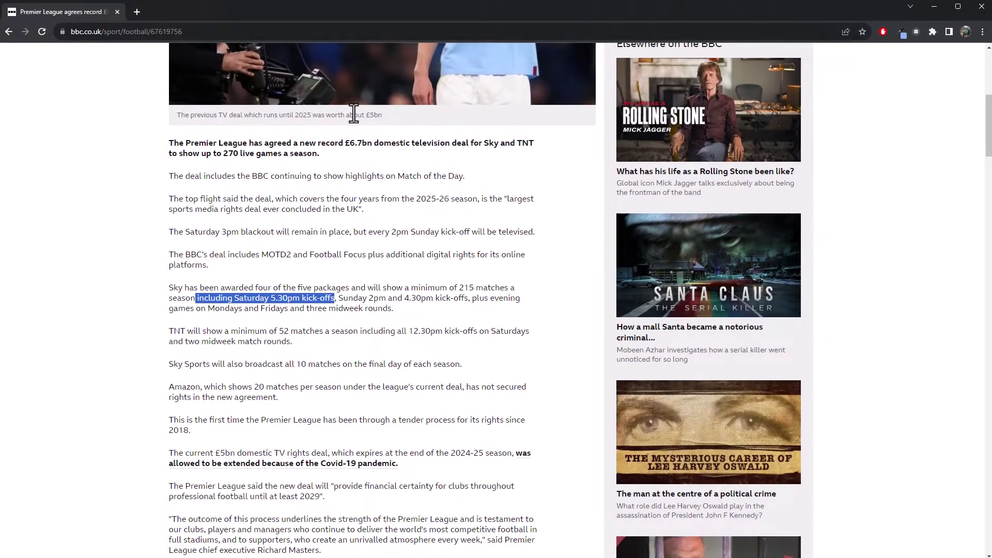
# - Load the copied kick-offs highlight link in a new tab, then start another tab
pyautogui.click(138, 12)
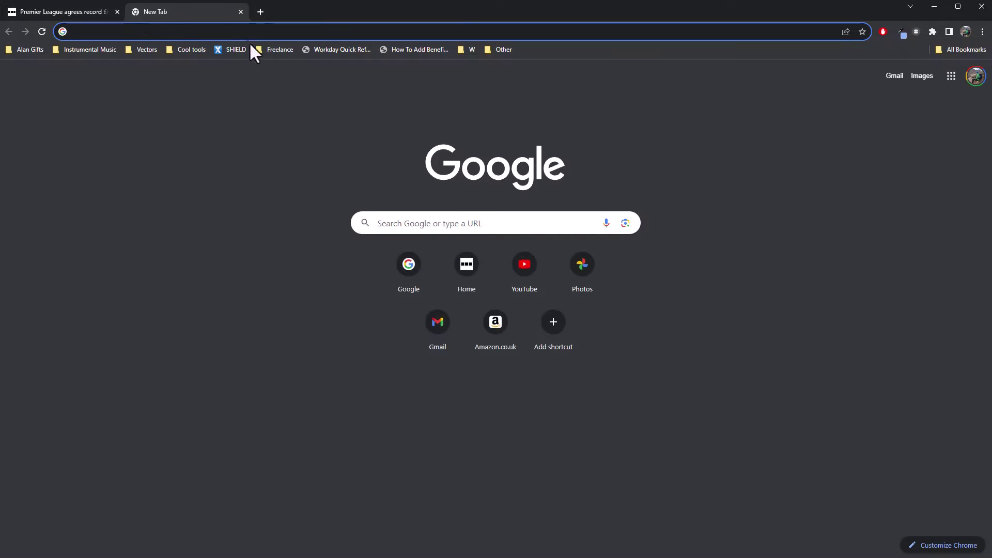
pyautogui.click(149, 31)
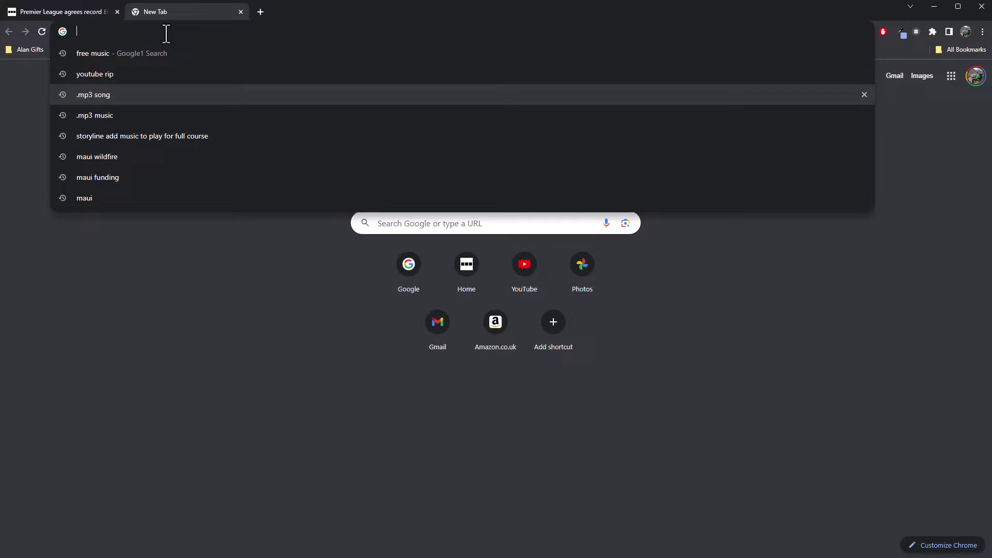
pyautogui.write('https://www.bbc.co.uk/sport/football/67619756#:~:text=including%20Saturday%205.30pm%20kick%2Doffs')
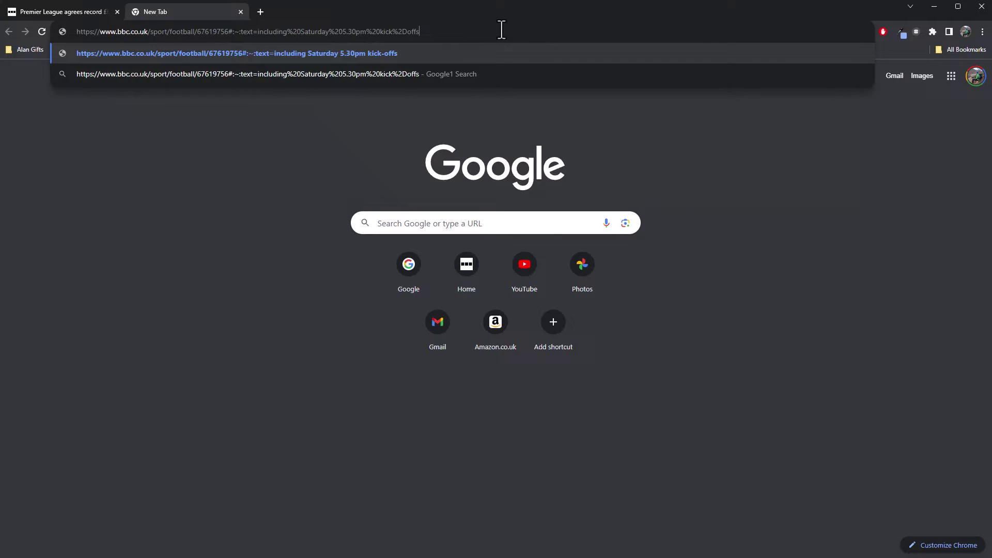
pyautogui.press('Return')
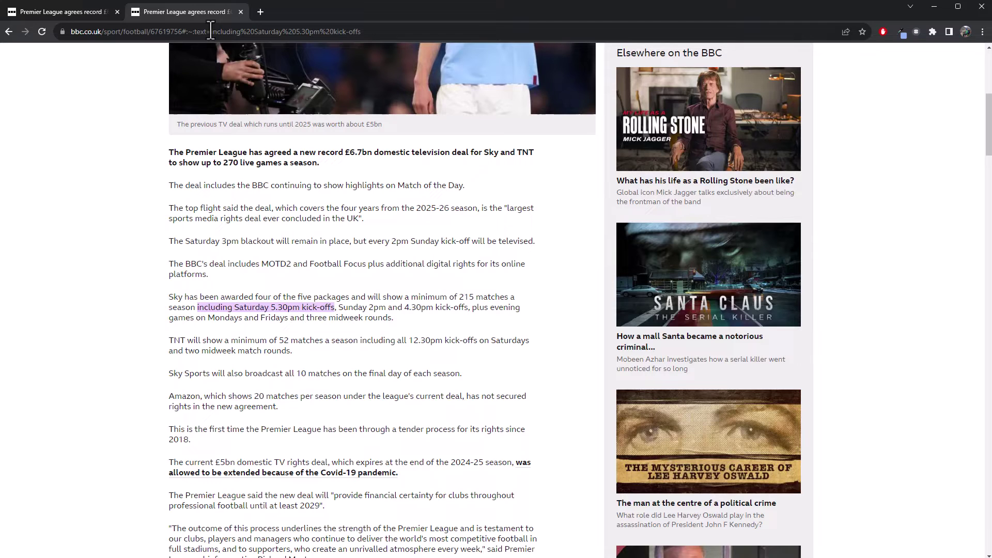
pyautogui.click(261, 12)
pyautogui.write('wikipedia.org')
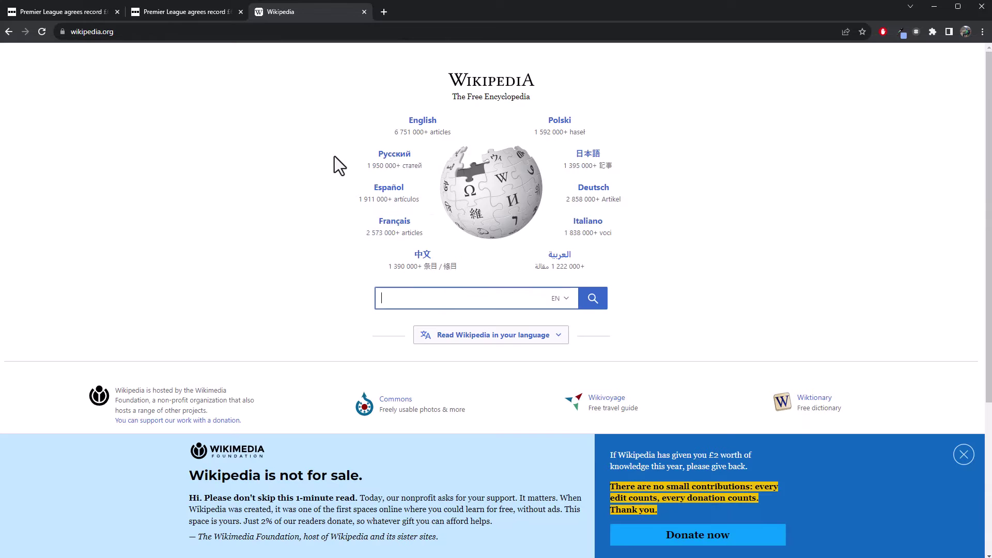
pyautogui.write('joh')
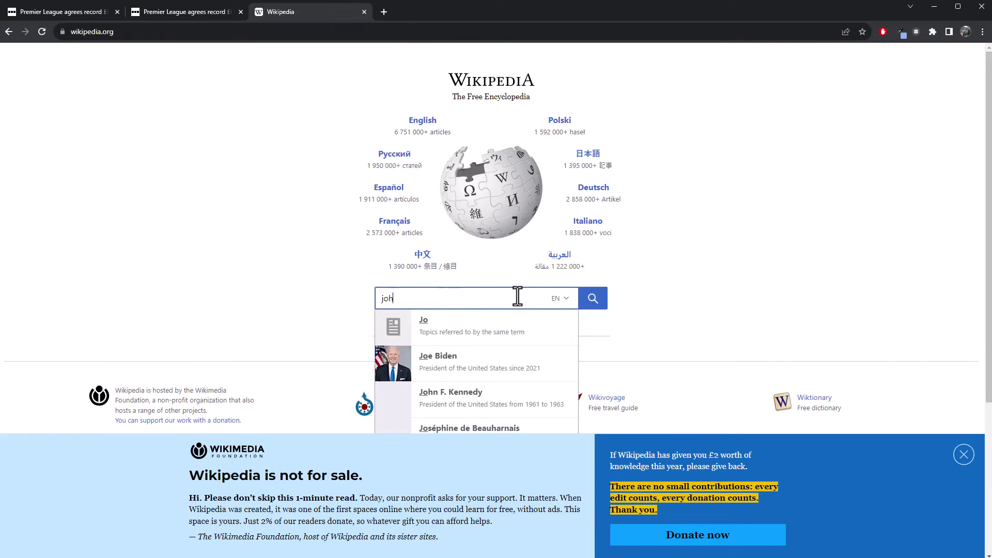
pyautogui.write('n cena')
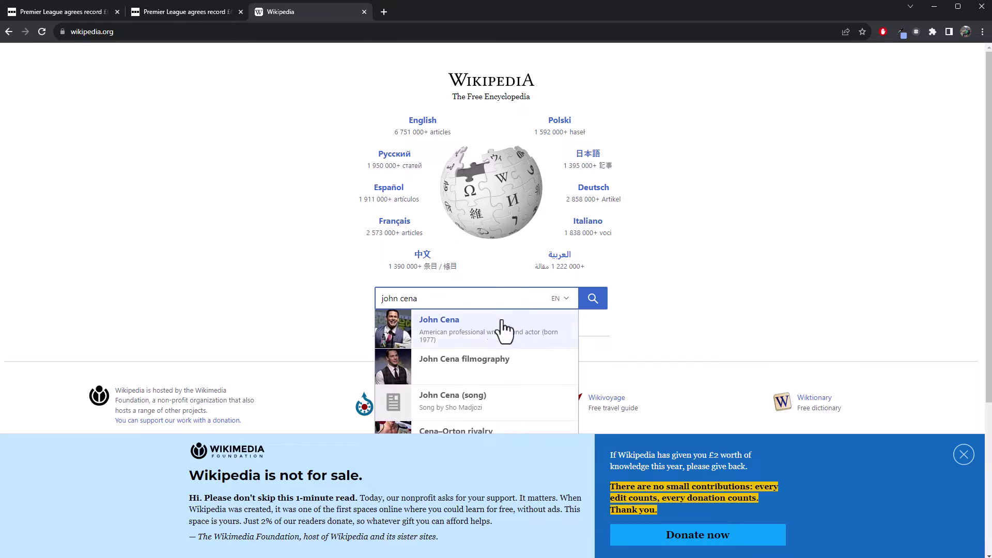
# - Open the John Cena article from Wikipedia's search suggestion
pyautogui.click(496, 327)
pyautogui.scroll(-10, 791, 295)
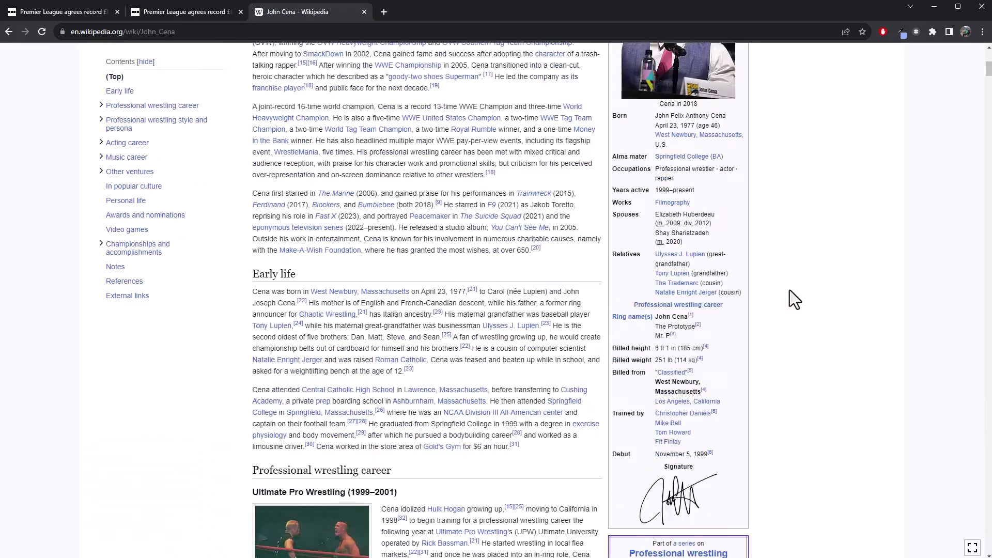
pyautogui.scroll(-5, 791, 294)
pyautogui.scroll(-2, 792, 295)
pyautogui.scroll(-1, 790, 294)
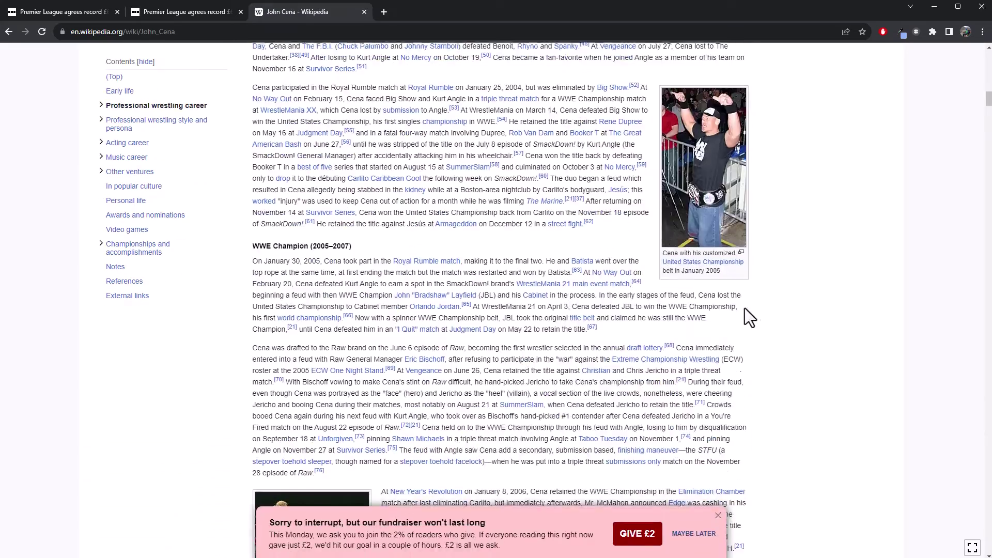
pyautogui.scroll(-3, 749, 318)
pyautogui.scroll(-1, 698, 311)
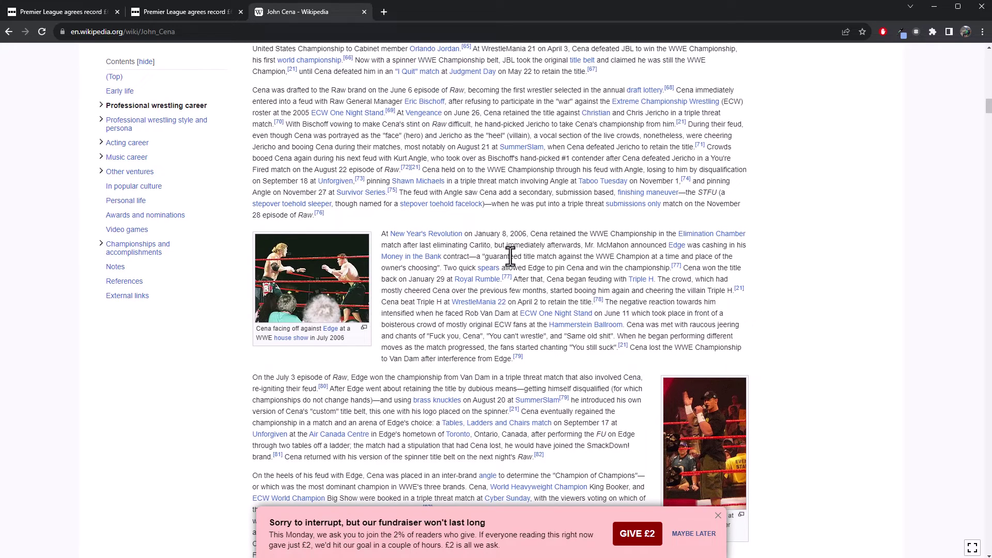
# - Select the 'guaranteed title match…owner's choosing' quote and copy its highlight link
pyautogui.moveTo(483, 256)
pyautogui.mouseDown()
pyautogui.moveTo(668, 260)
pyautogui.moveTo(446, 268)
pyautogui.mouseUp()
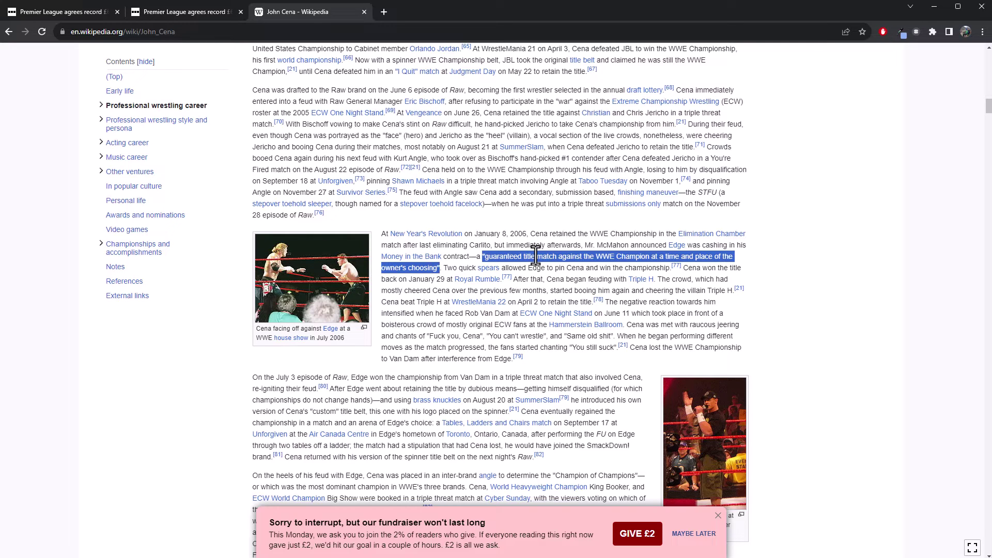
pyautogui.rightClick(529, 269)
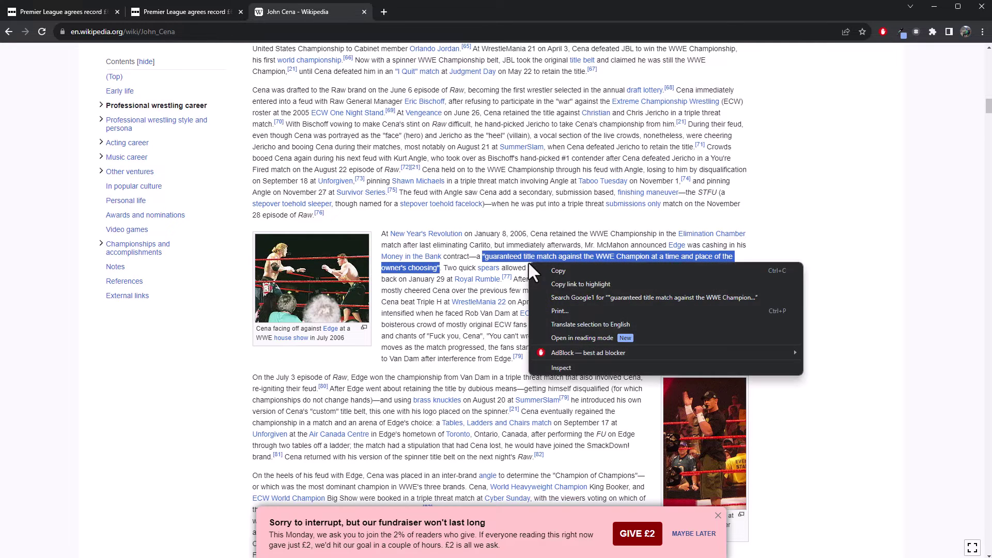
pyautogui.click(595, 284)
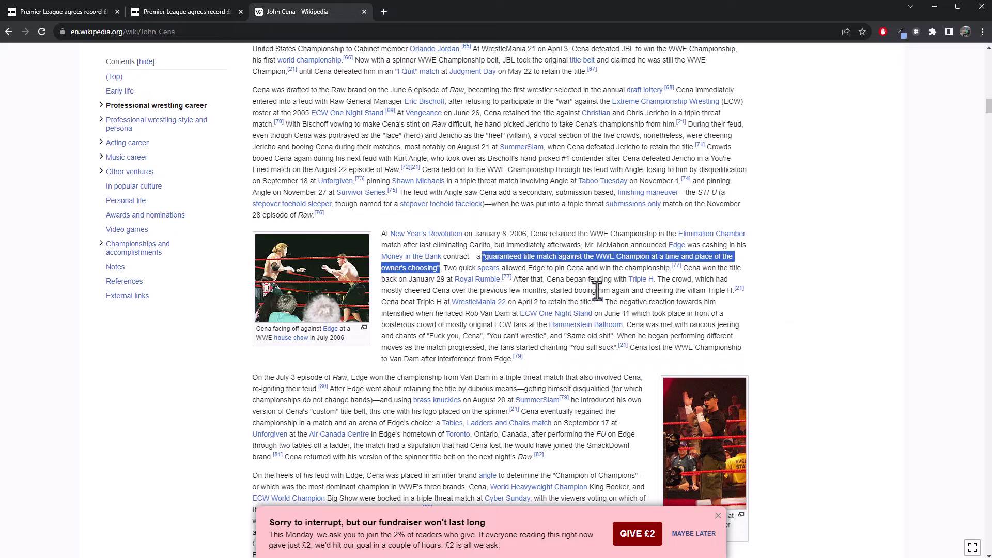
# - Paste the John Cena highlight link into a new tab and load it
pyautogui.click(383, 12)
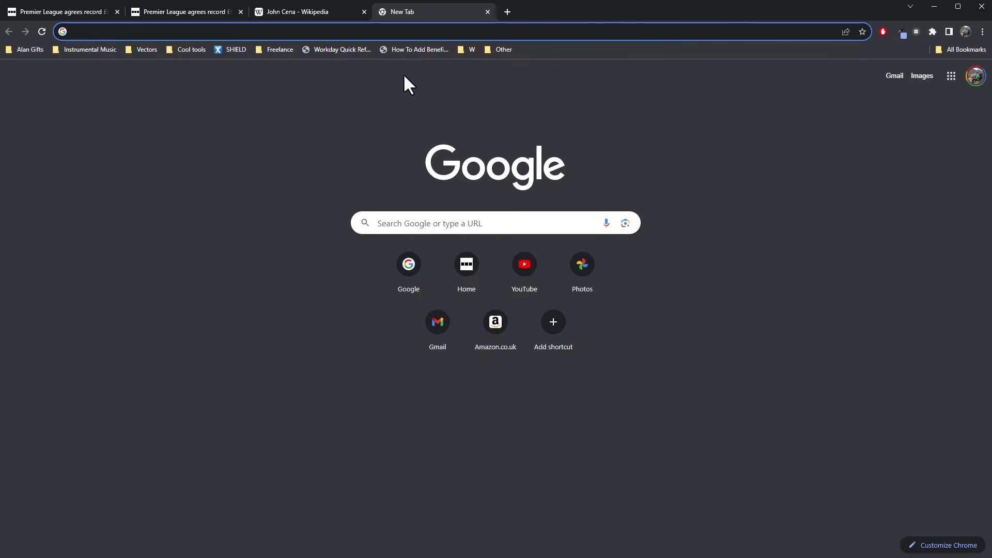
pyautogui.write('https://en.wikipedia.org/wiki/John_Cena#:~:text=%22guaranteed%20title%20match%20against%20the%20WWE%20Champion%20at%20a%20time%20and%20place%20of%20the%20owner%27s%20choosing%22')
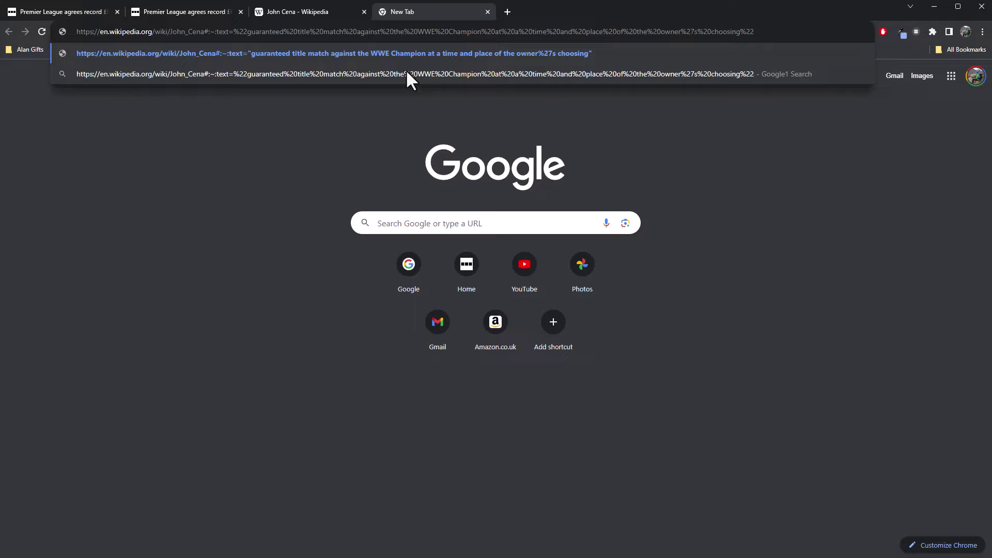
pyautogui.press('Return')
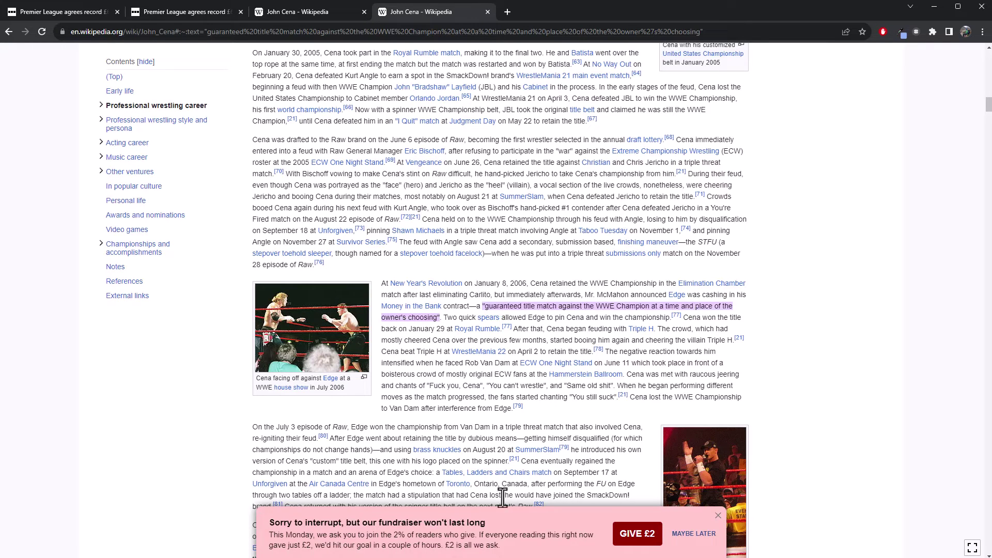
# - Launch Word with a blank document and narrow and reposition its window
pyautogui.press('super')
pyautogui.write('word')
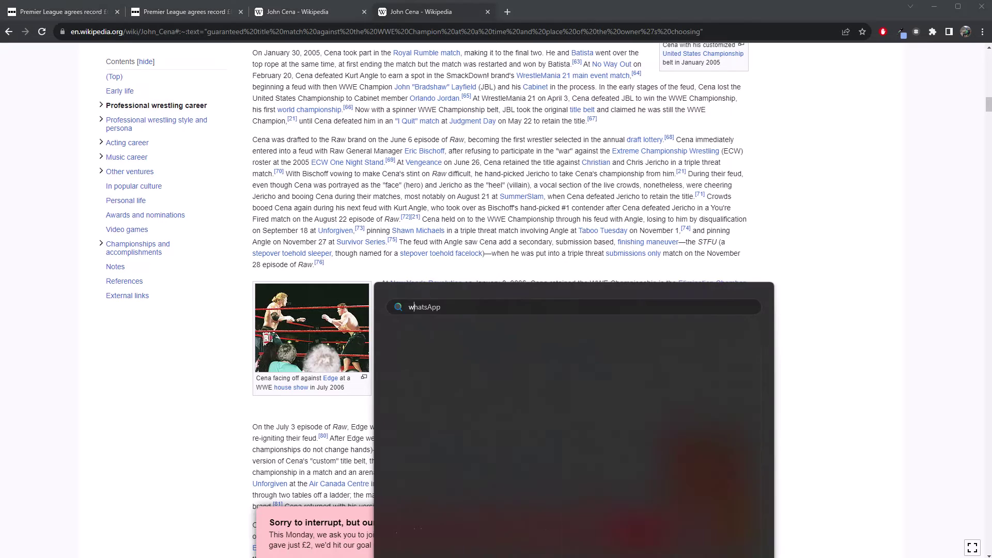
pyautogui.press('Return')
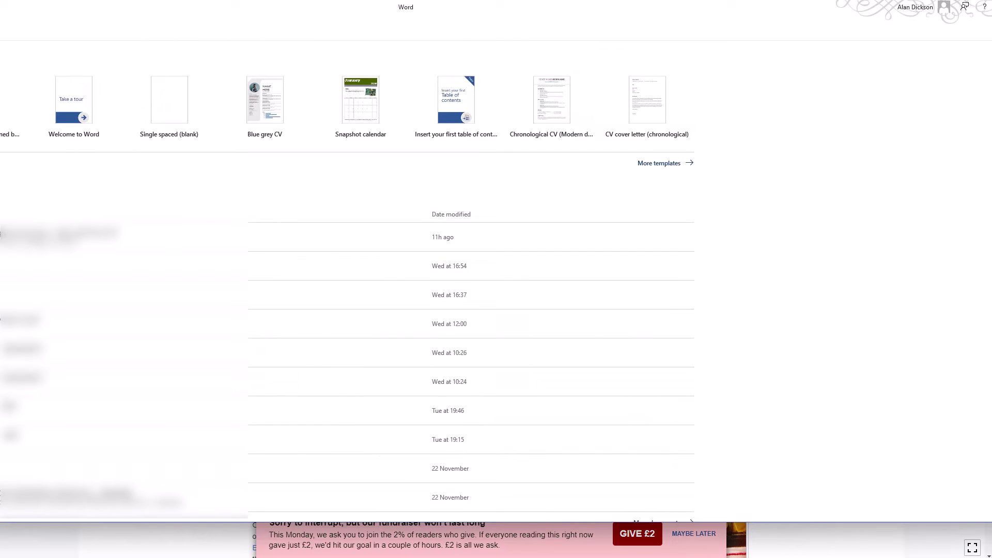
pyautogui.press('Escape')
pyautogui.moveTo(2, 197); pyautogui.dragTo(56, 198)
pyautogui.moveTo(991, 194); pyautogui.dragTo(828, 195)
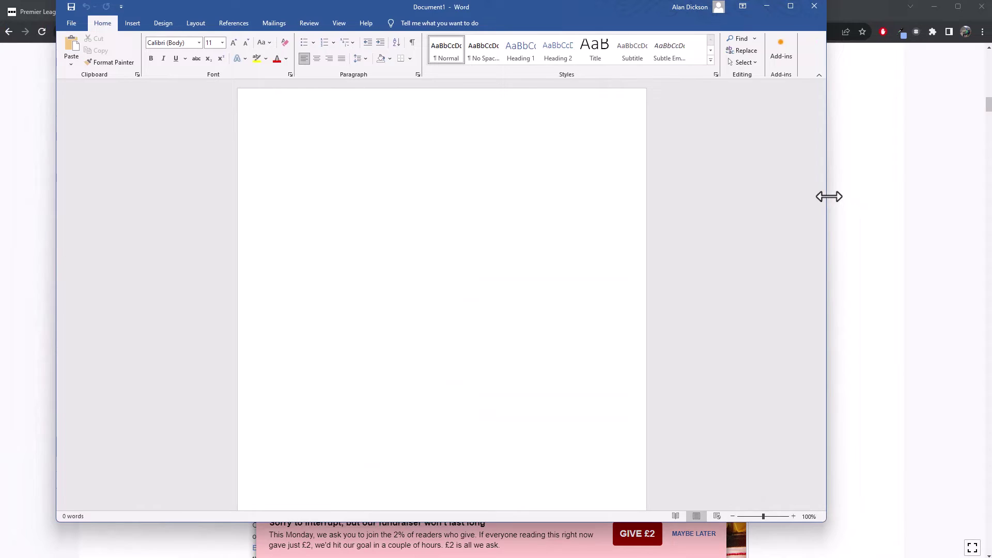
pyautogui.moveTo(640, 23); pyautogui.dragTo(686, 35)
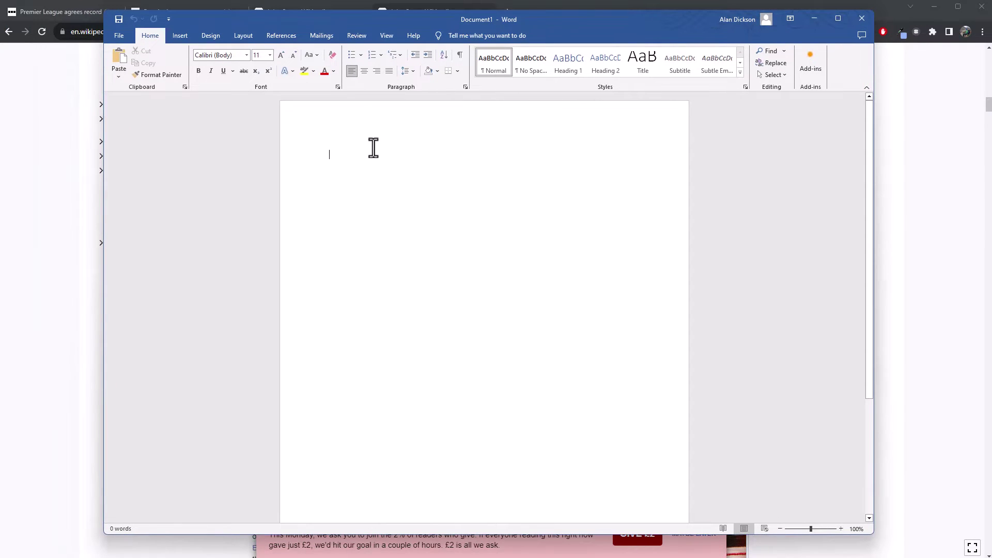
# - Paste the Wikipedia highlight link as a hyperlink on its own line, then minimise Word
pyautogui.write('https://en.wikipedia.org/wiki/John_Cena#:~:text=%22guaranteed%20title%20match%20against%20the%20WWE%20Champion%20at%20a%20time%20and%20place%20of%20the%20owner%27s%20choosing%22')
pyautogui.press('Return')
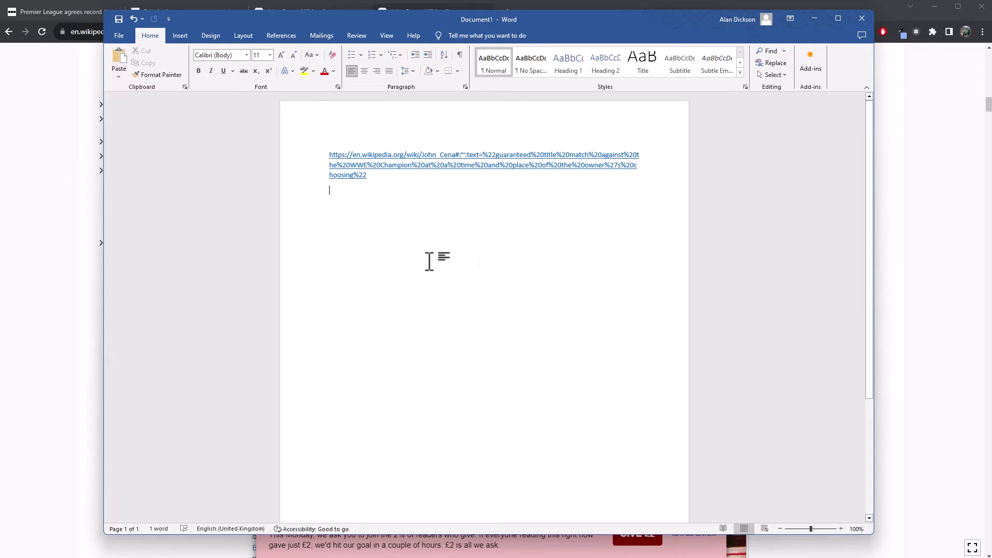
pyautogui.tripleClick(363, 165)
pyautogui.click(348, 162)
pyautogui.click(815, 16)
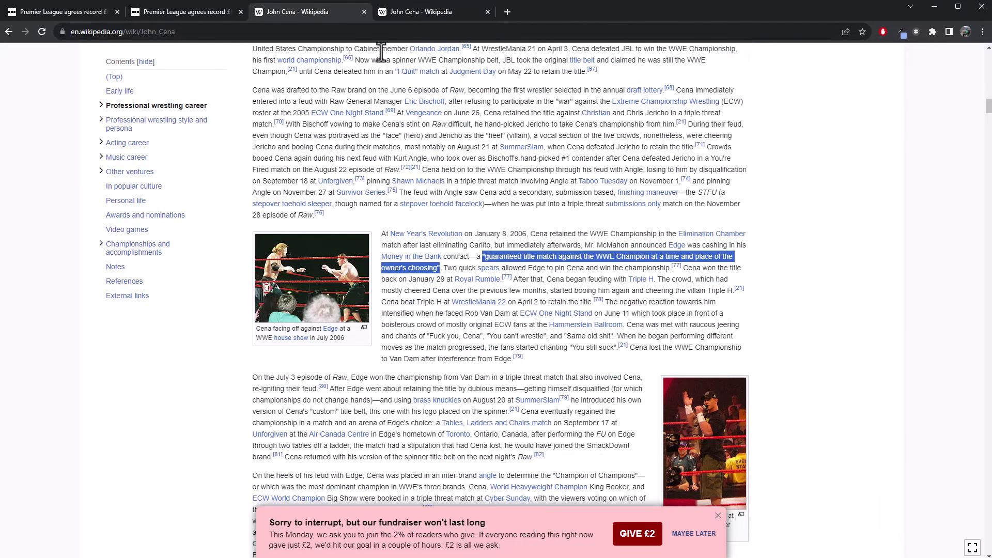
# - Check the BBC article tab, then return to the John Cena tab with the highlighted quote
pyautogui.click(77, 15)
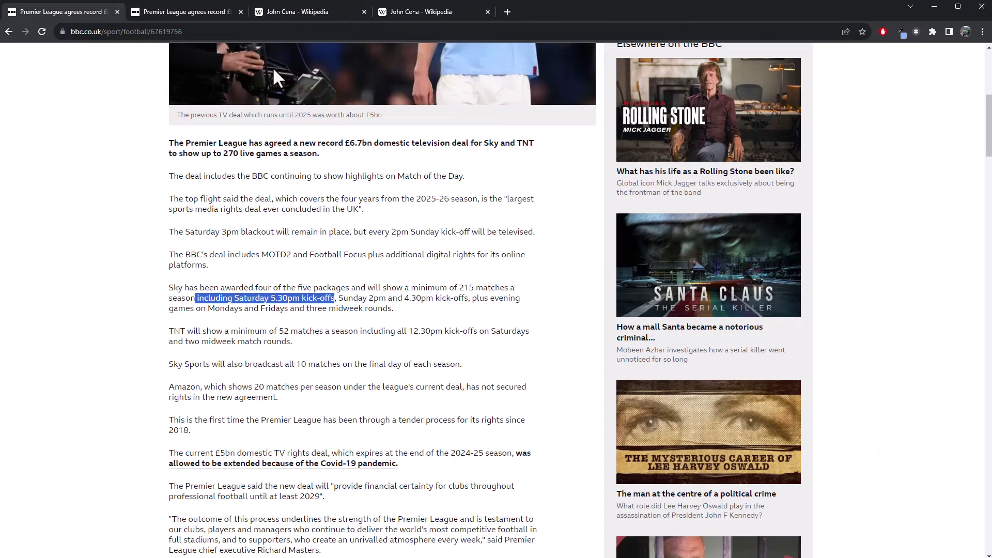
pyautogui.scroll(5, 400, 189)
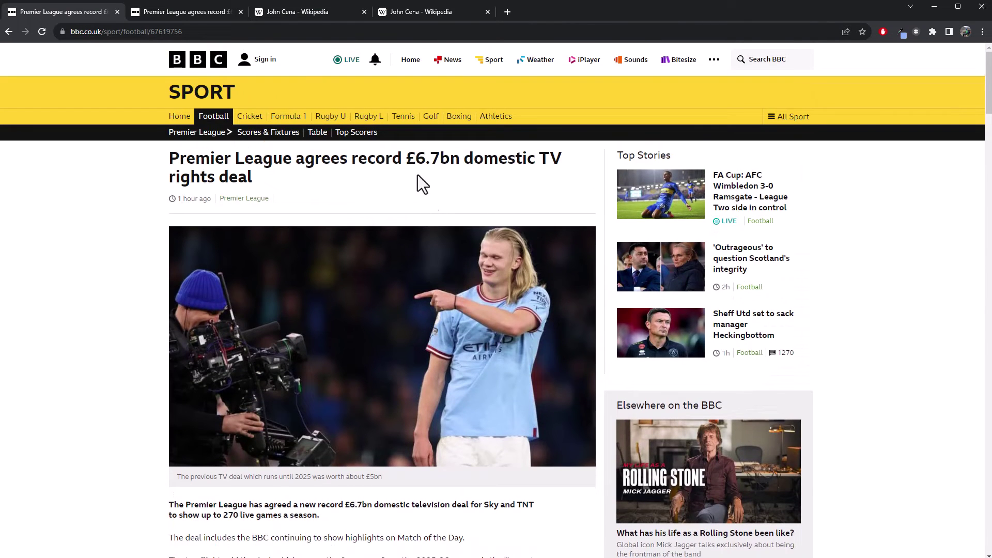
pyautogui.click(410, 11)
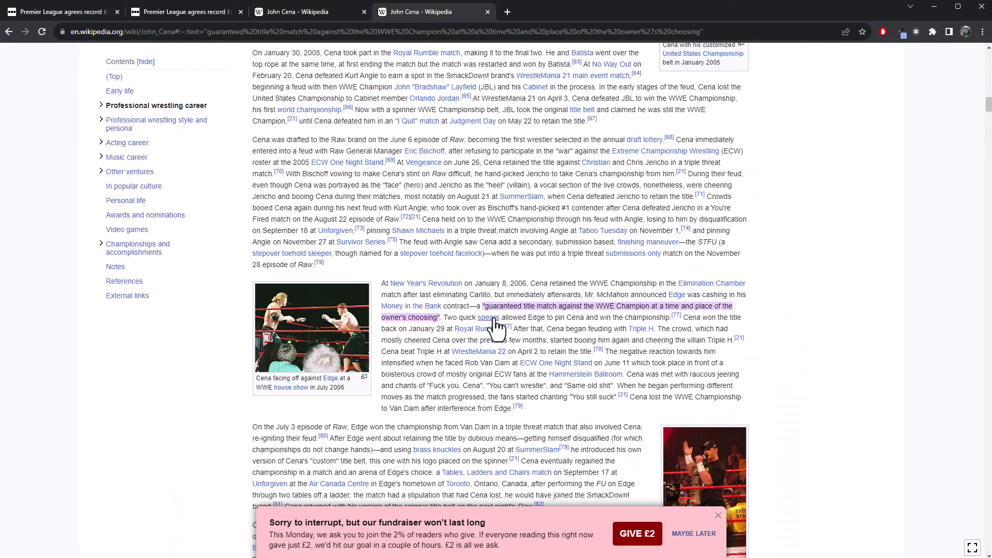